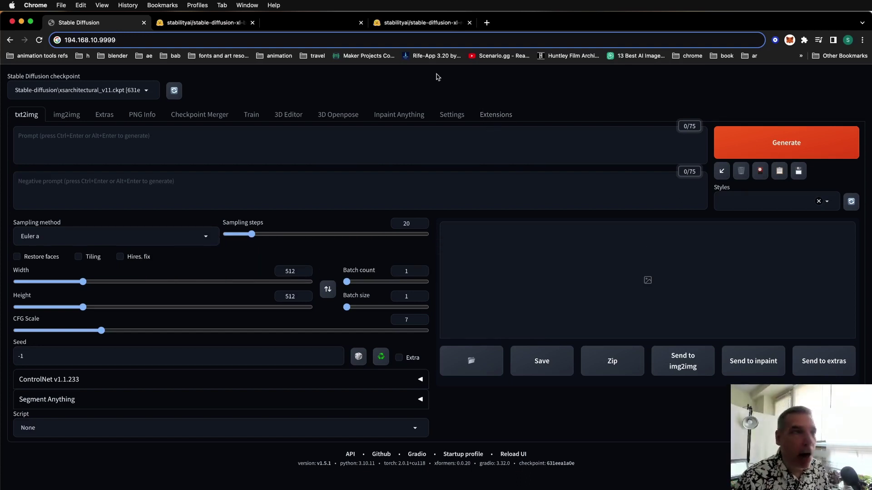
- Check the SDXL base-1.0 files, then list the refiner-1.0 files with its 6.08 GB safetensors
{"action": "left_click", "coordinate": [227, 26]}
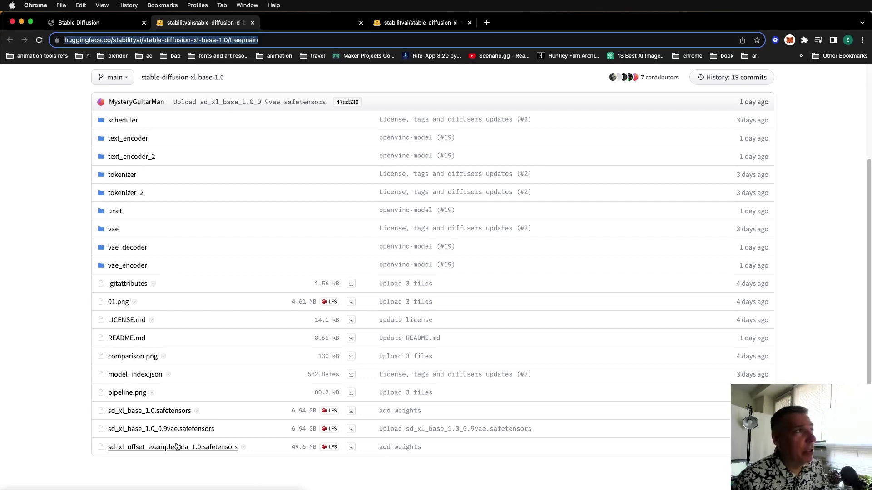
{"action": "left_click", "coordinate": [309, 22]}
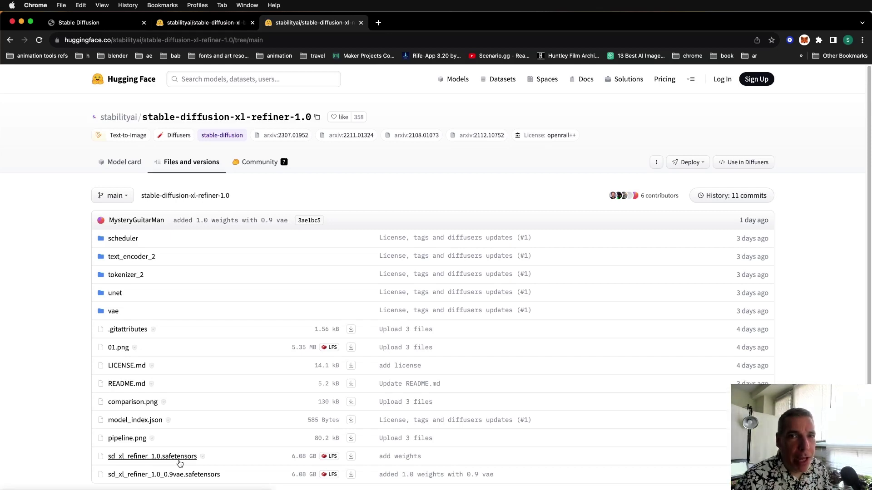
- Highlight the --lowvram option in the COMMANDLINE_ARGS line of the webui launch script
{"action": "key", "text": "super+Tab"}
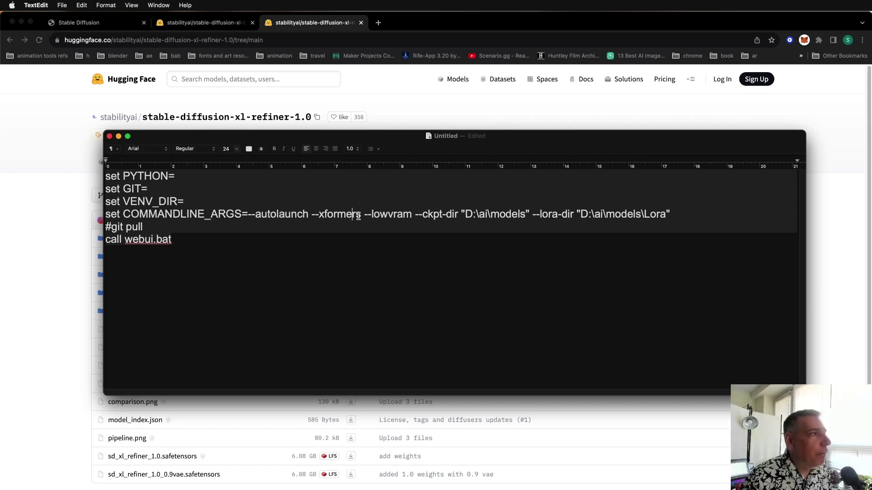
{"action": "left_click_drag", "start_coordinate": [364, 216], "coordinate": [413, 216]}
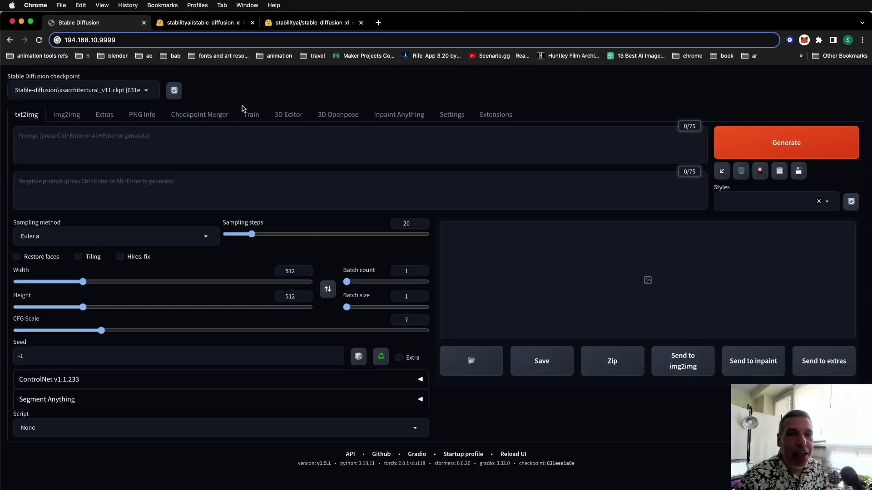
- Switch the Stable Diffusion checkpoint to sd_xl_base_1.0.safetensors
{"action": "left_click", "coordinate": [146, 91]}
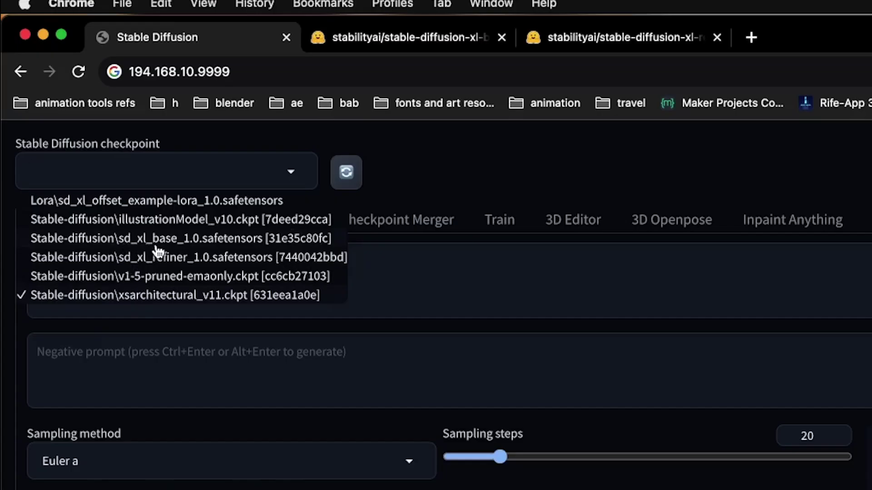
{"action": "left_click", "coordinate": [176, 240]}
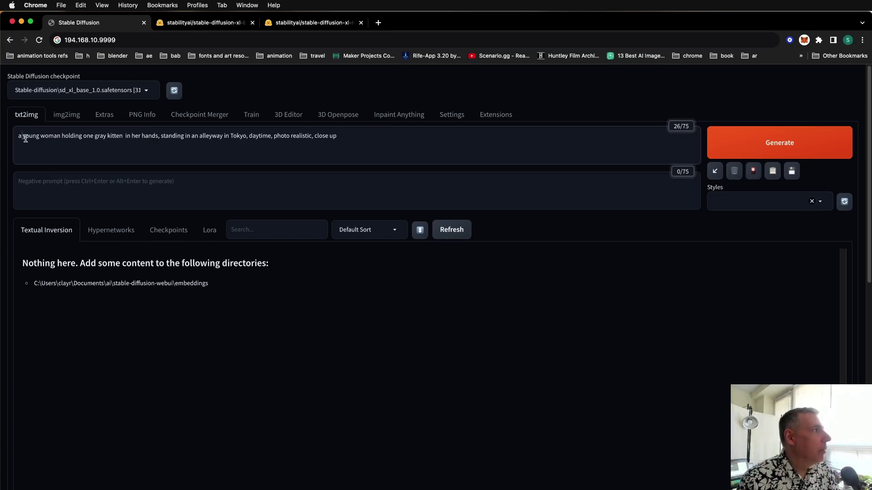
- Add the sd_xl_offset_example-lora_1.0 LoRA from extra networks, appending <lora:offset_0.2:1> to the prompt
{"action": "left_click_drag", "start_coordinate": [19, 136], "coordinate": [331, 138]}
{"action": "left_click", "coordinate": [366, 151]}
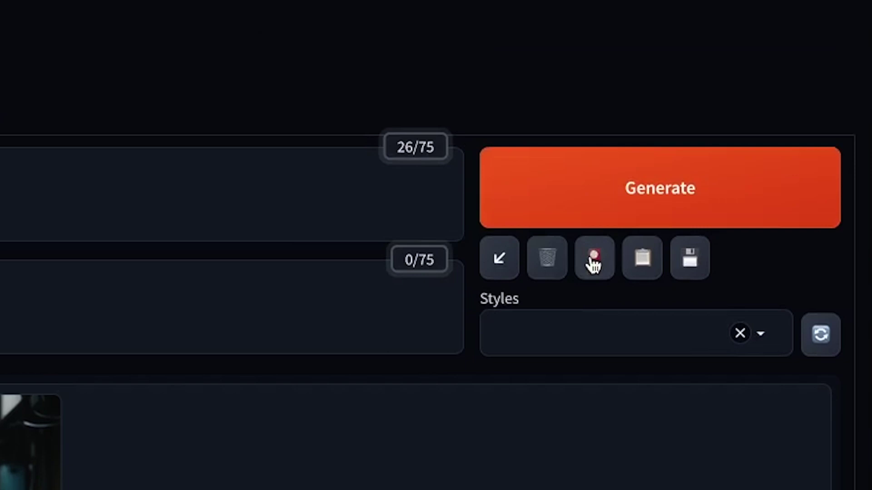
{"action": "left_click", "coordinate": [592, 261]}
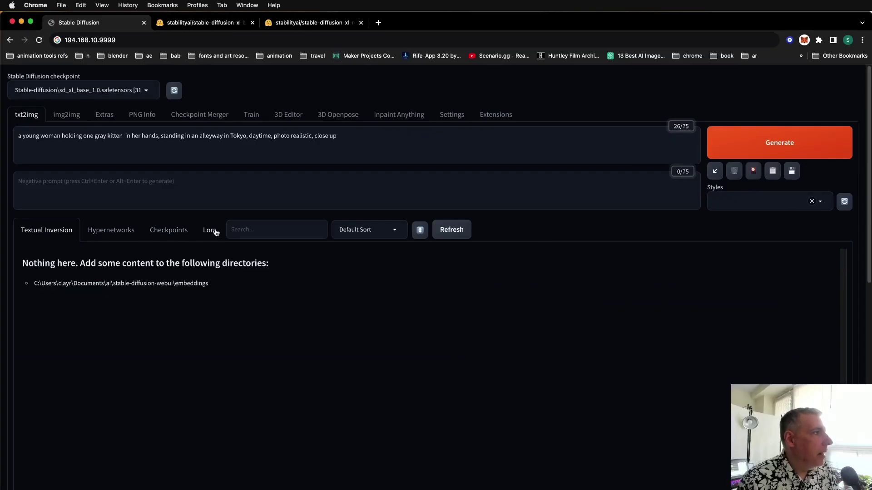
{"action": "left_click", "coordinate": [210, 231]}
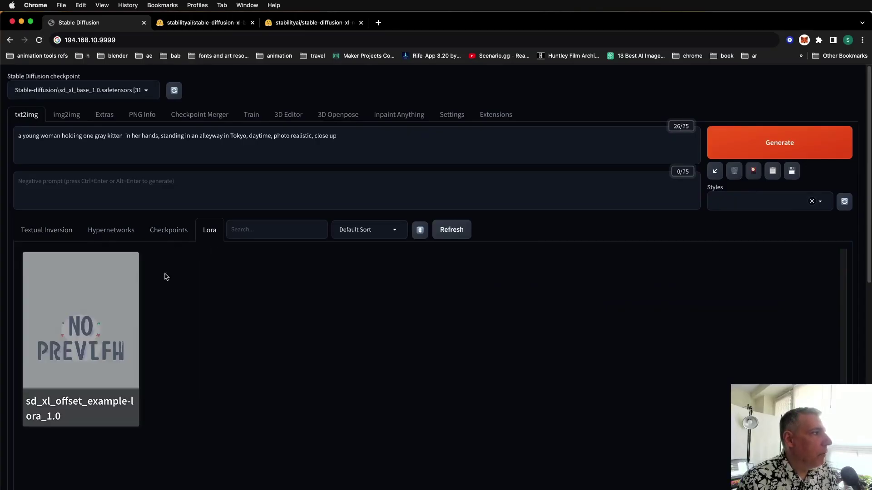
{"action": "left_click", "coordinate": [97, 324]}
{"action": "scroll", "coordinate": [298, 298], "scroll_direction": "down", "scroll_amount": 10}
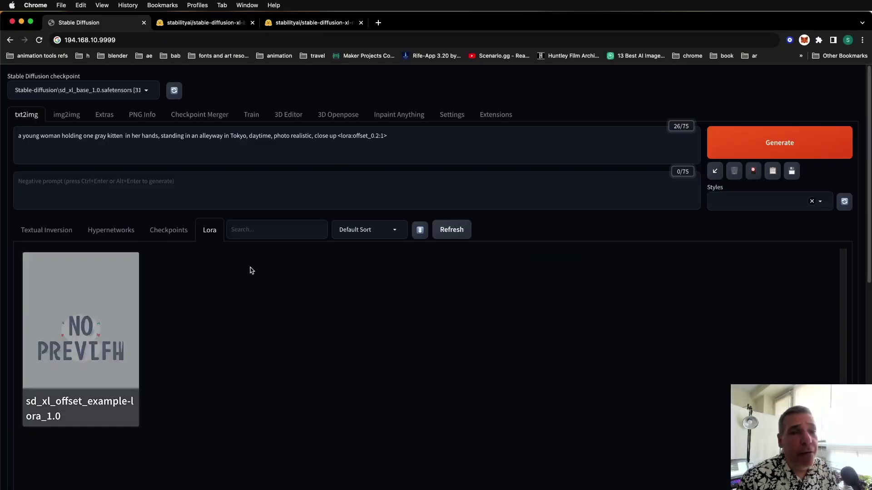
- Generate the Tokyo-alley kitten image from the txt2img prompt using sd_xl_base_1.0
{"action": "left_click", "coordinate": [771, 144]}
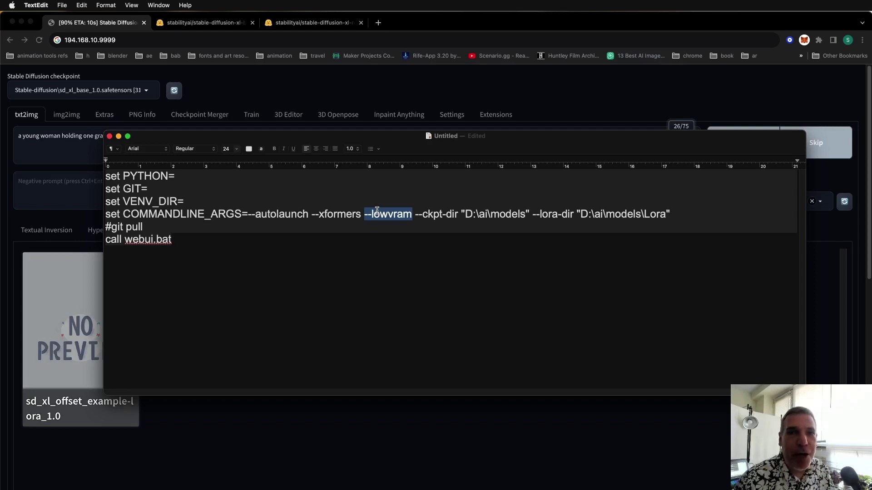
- Return to the web UI and look over the finished 1024×1024 kitten image
{"action": "left_click", "coordinate": [406, 97]}
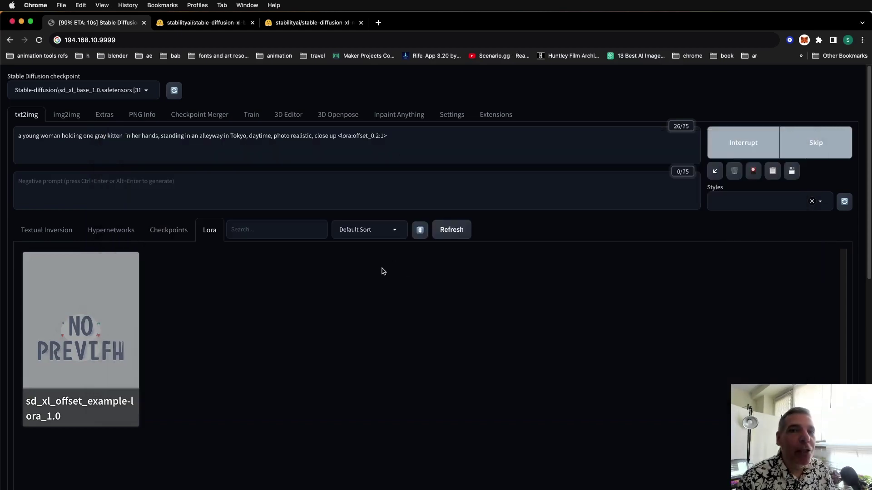
{"action": "scroll", "coordinate": [268, 305], "scroll_direction": "down", "scroll_amount": 10}
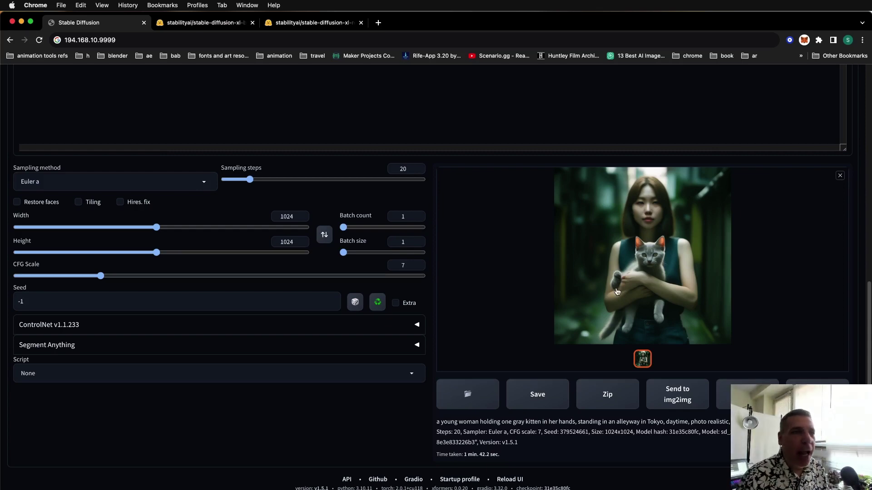
{"action": "scroll", "coordinate": [398, 238], "scroll_direction": "up", "scroll_amount": 10}
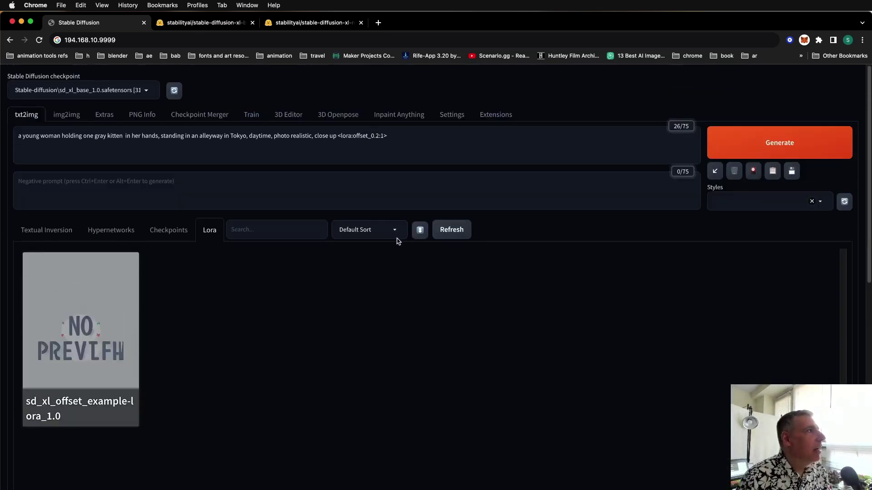
- Load the sd_xl_refiner_1.0 checkpoint and lower the img2img denoising strength, selecting its value
{"action": "left_click", "coordinate": [152, 92]}
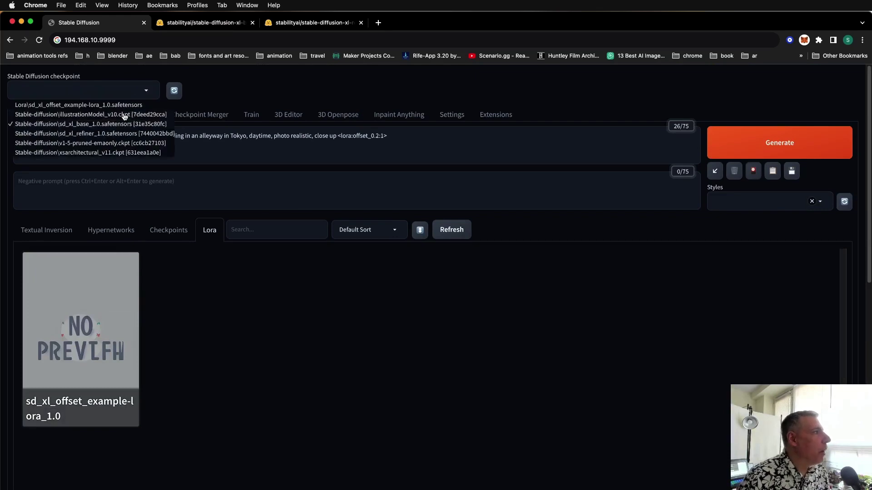
{"action": "left_click", "coordinate": [94, 133]}
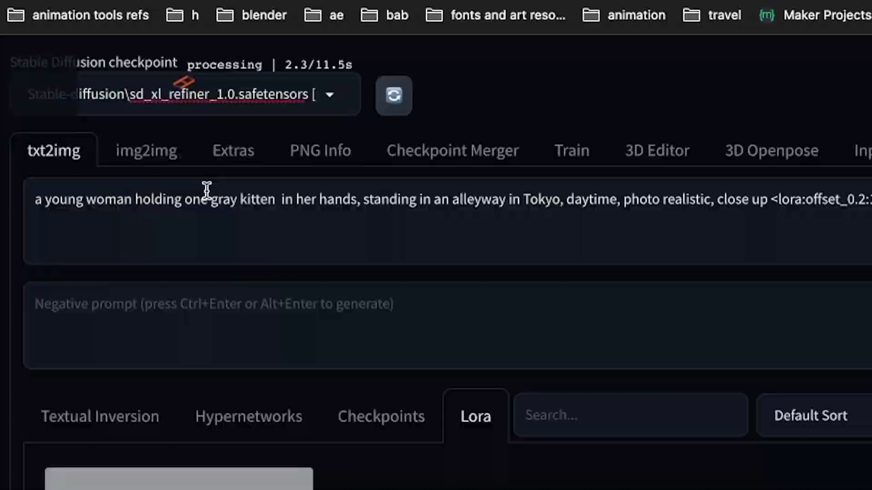
{"action": "scroll", "coordinate": [250, 308], "scroll_direction": "down", "scroll_amount": 10}
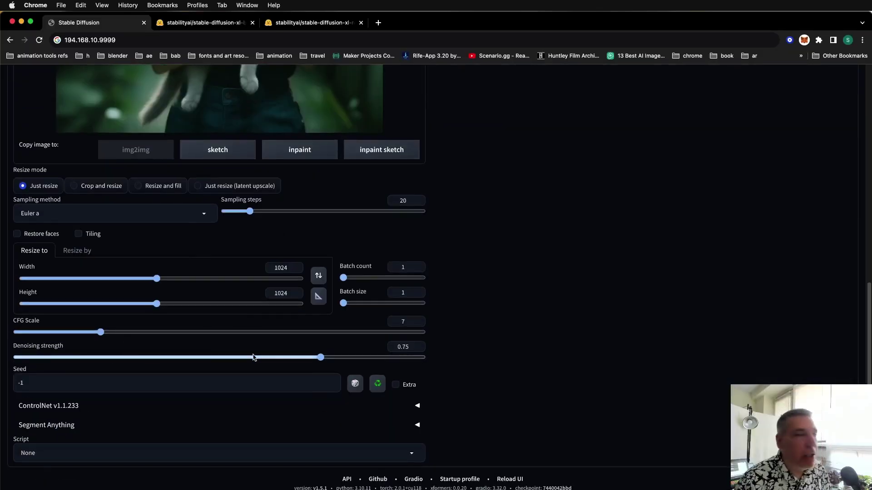
{"action": "left_click_drag", "start_coordinate": [320, 358], "coordinate": [194, 358]}
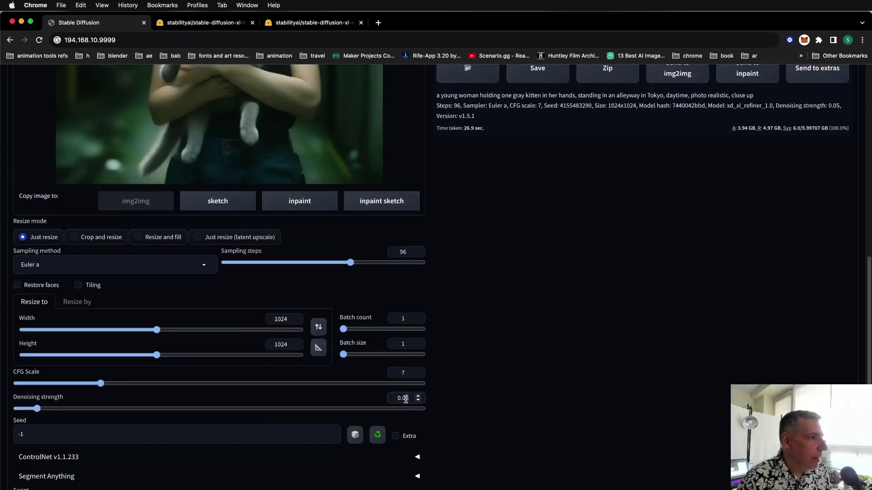
{"action": "double_click", "coordinate": [404, 398]}
- Set denoising strength to 0.1, delete the <lora:offset_0.2:1> tag, and regenerate the refined image
{"action": "type", "text": "0.1"}
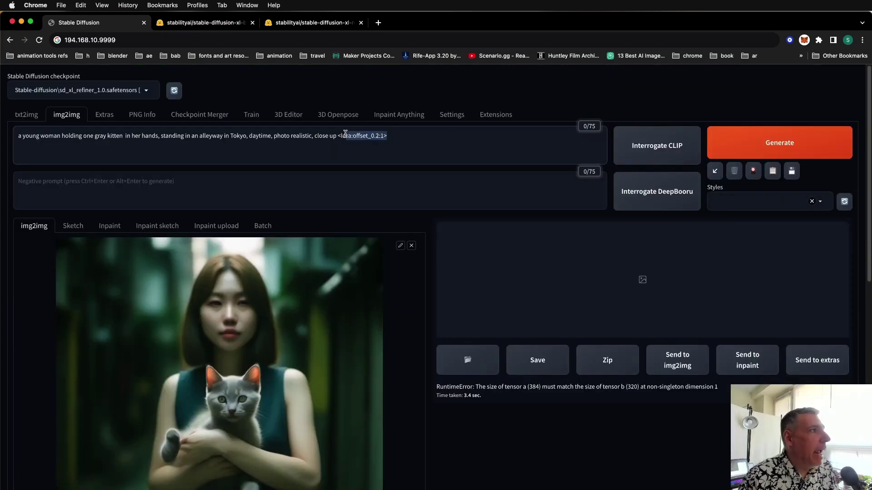
{"action": "left_click_drag", "start_coordinate": [345, 133], "coordinate": [338, 134]}
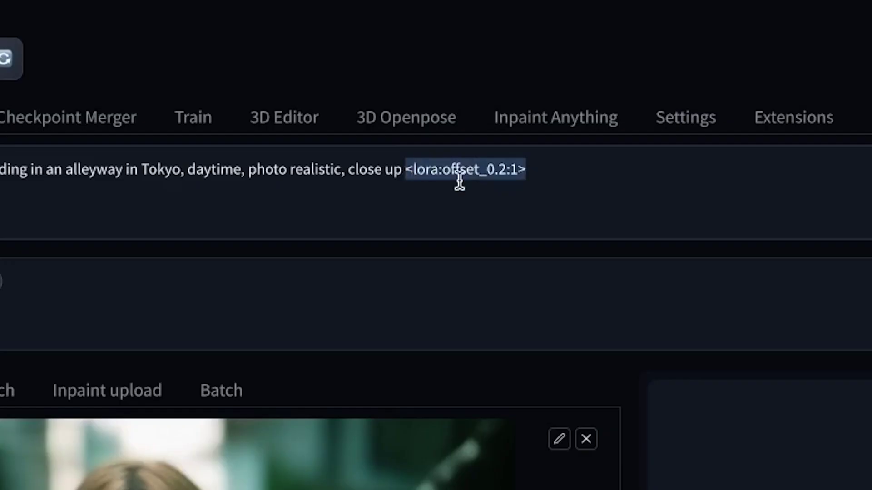
{"action": "key", "text": "BackSpace"}
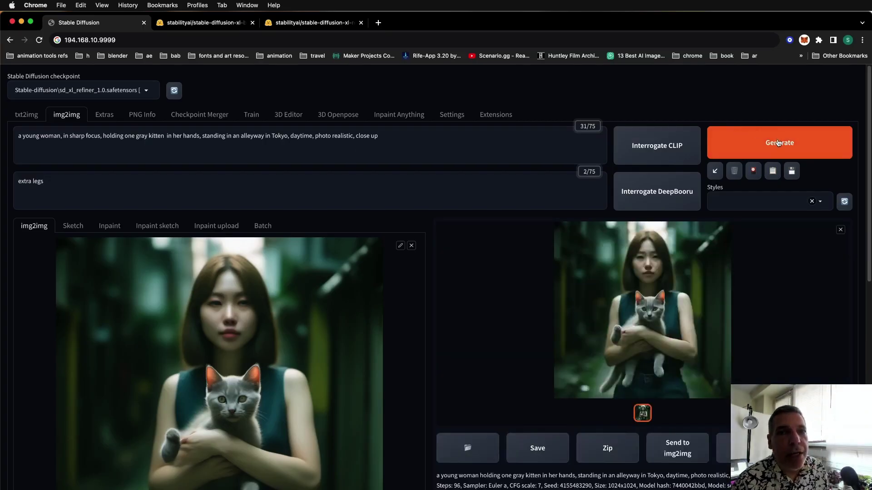
{"action": "left_click", "coordinate": [778, 143]}
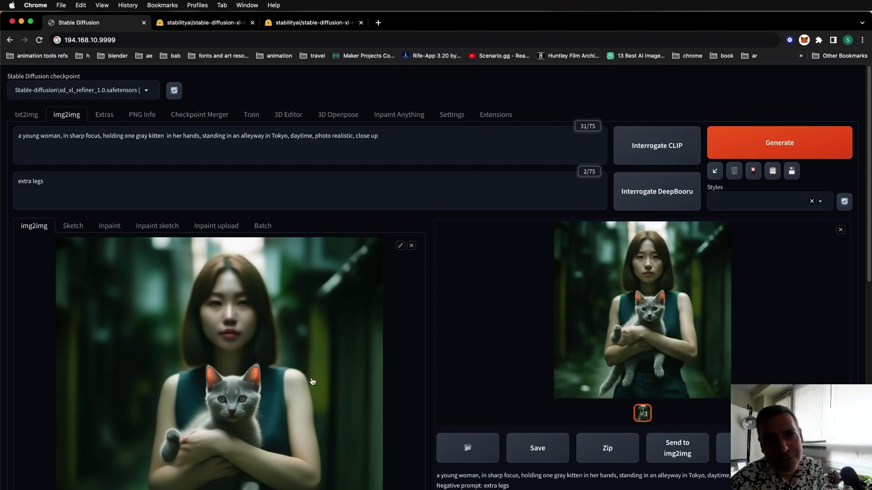
- View the refined kitten image full size, then close it and review its generation settings
{"action": "left_click", "coordinate": [636, 298]}
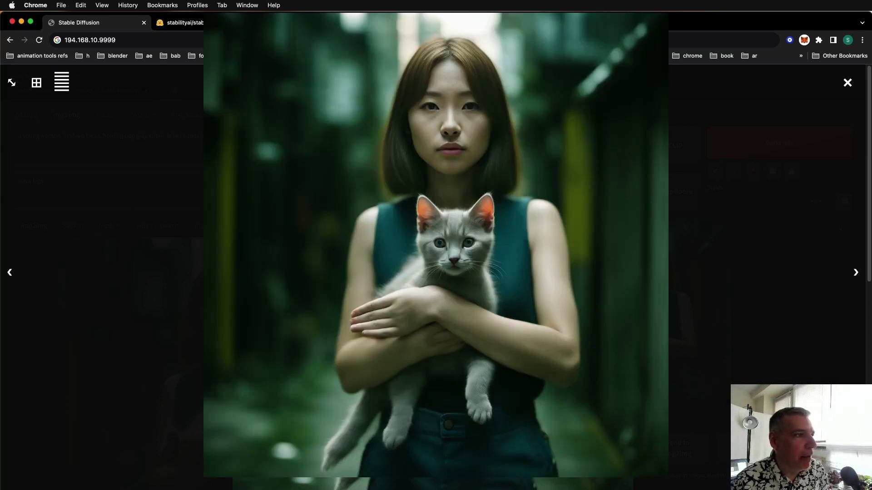
{"action": "left_click", "coordinate": [203, 359]}
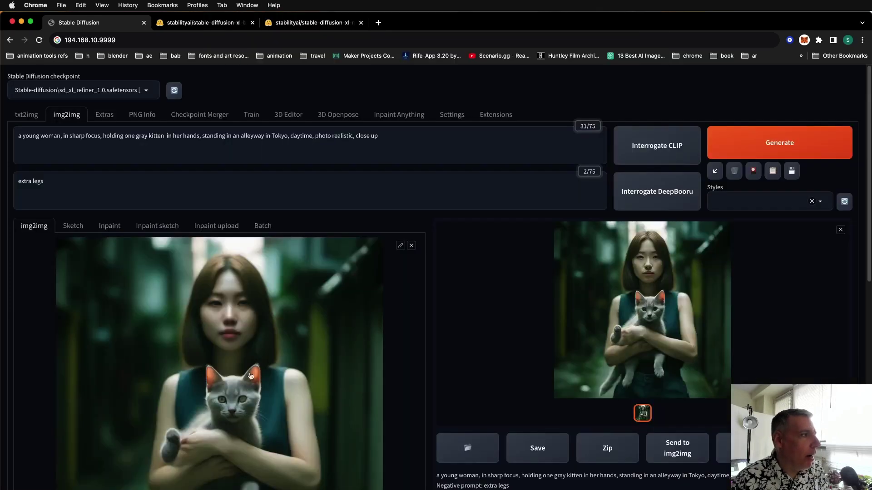
{"action": "scroll", "coordinate": [265, 366], "scroll_direction": "down", "scroll_amount": 5}
{"action": "scroll", "coordinate": [264, 366], "scroll_direction": "up", "scroll_amount": 3}
{"action": "scroll", "coordinate": [264, 366], "scroll_direction": "down", "scroll_amount": 1}
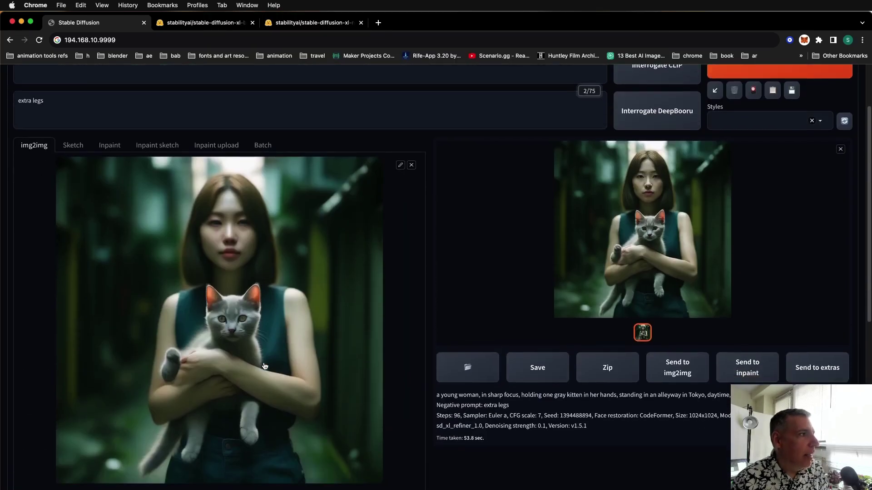